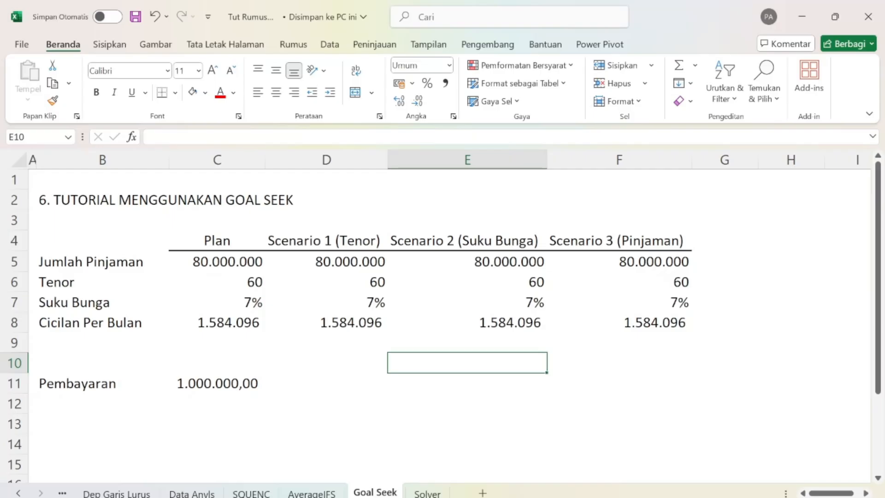
Start a Goal Seek with Scenario 1's monthly installment in cell D8 as the set cell
mouse_move(571, 497)
click(349, 268)
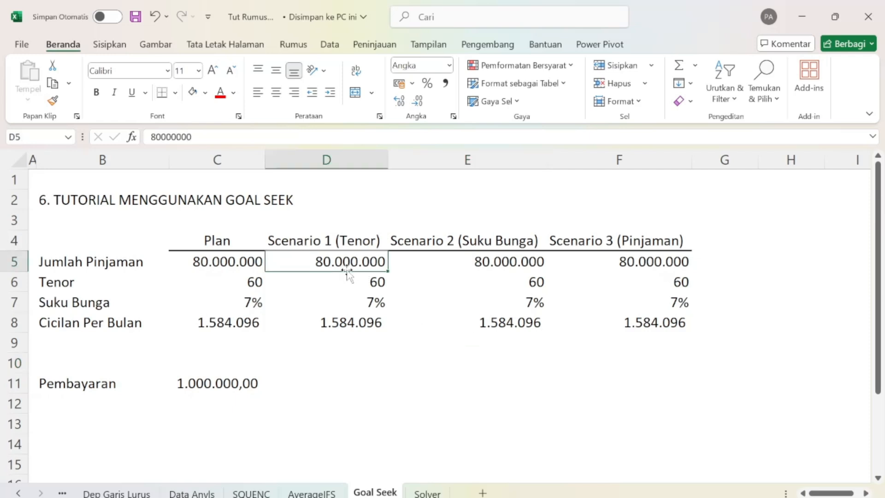
click(347, 325)
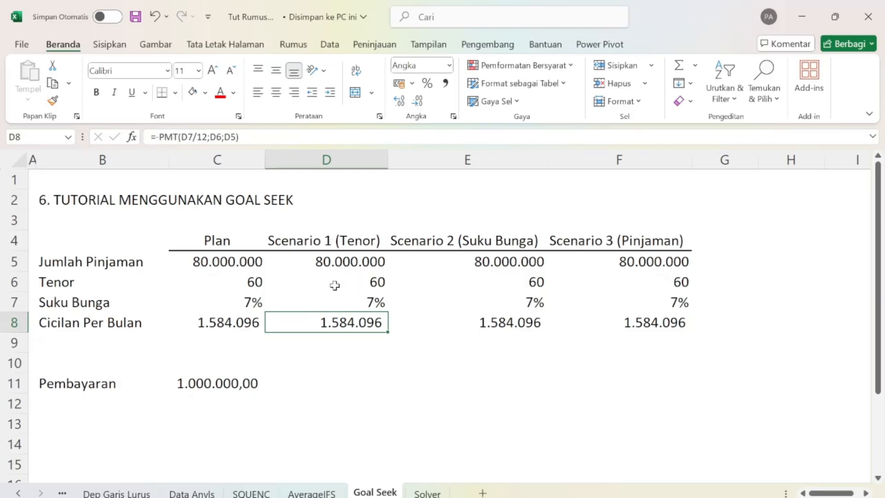
click(331, 45)
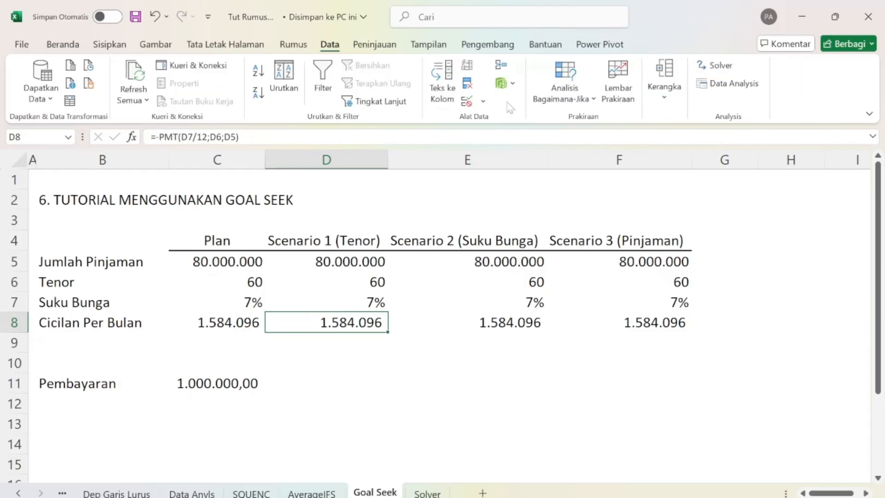
click(563, 100)
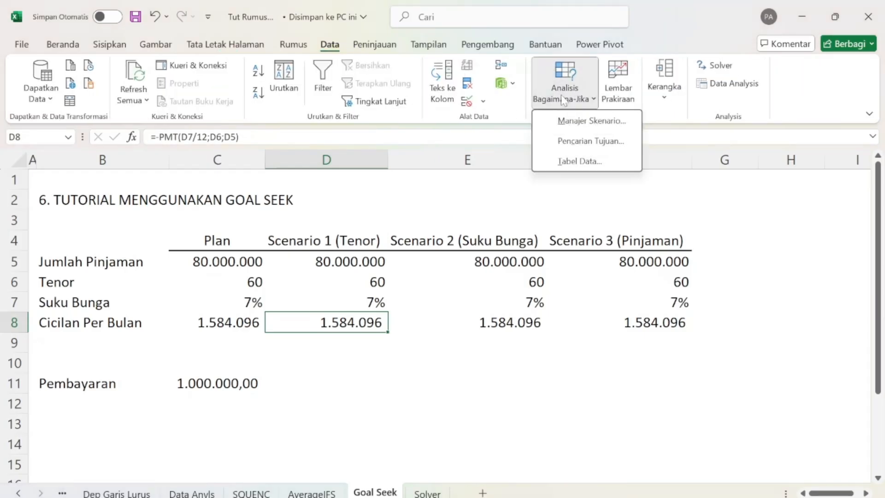
click(575, 141)
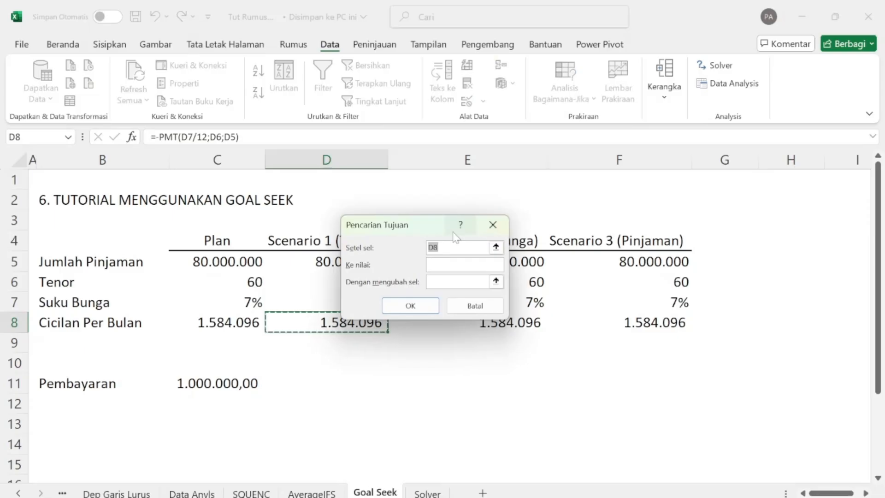
drag(432, 226, 504, 212)
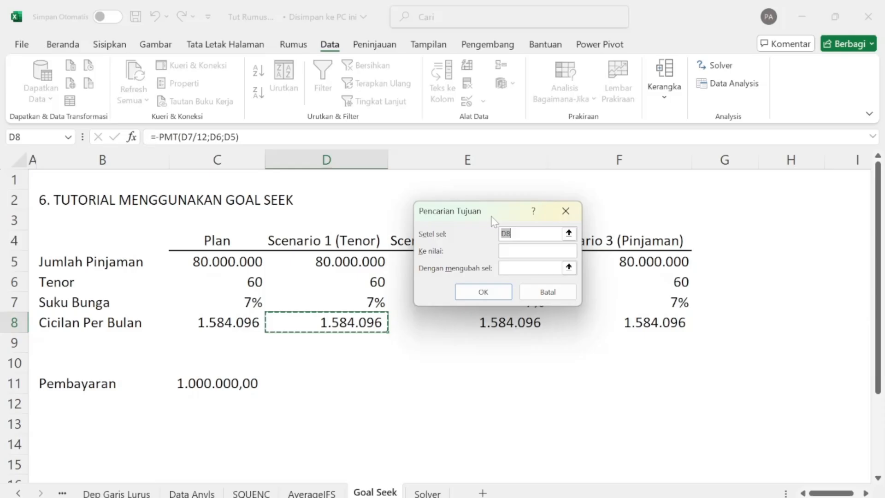
drag(498, 208, 551, 195)
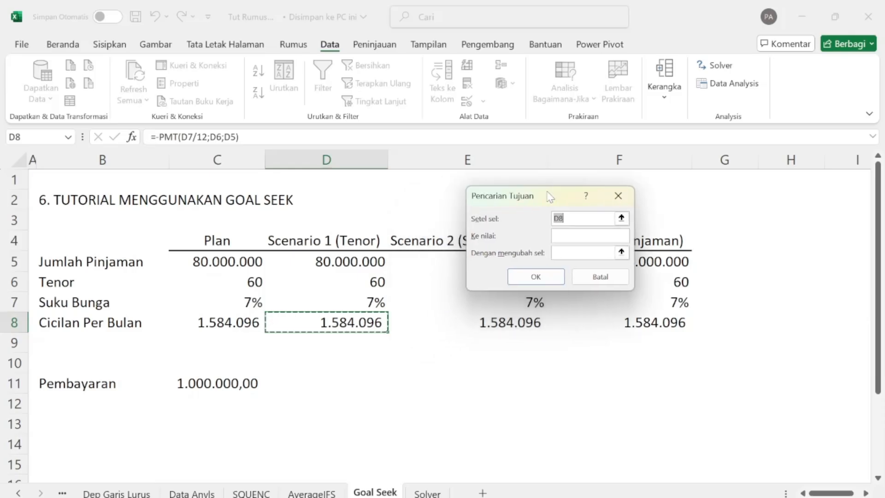
click(352, 319)
Solve Scenario 1 for a payment of 1000000 by changing the tenor in D6, and keep the solution
click(570, 237)
text(1000)
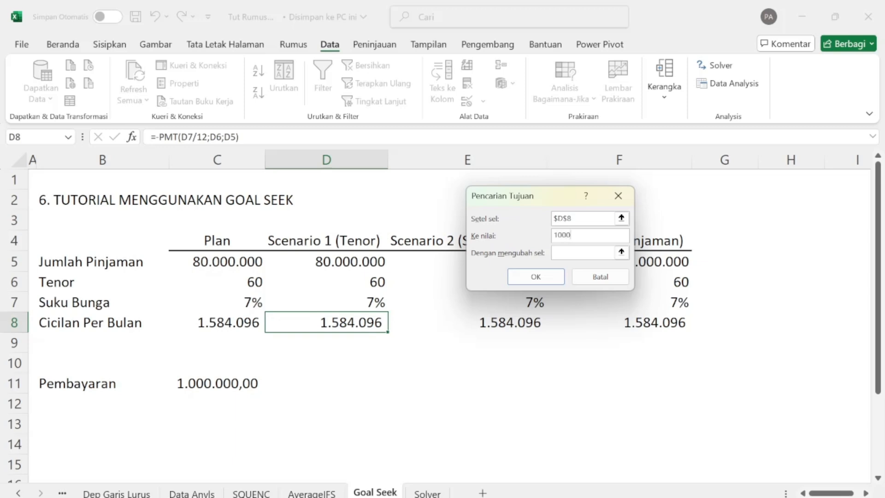
text(000)
key(BackSpace)
click(377, 281)
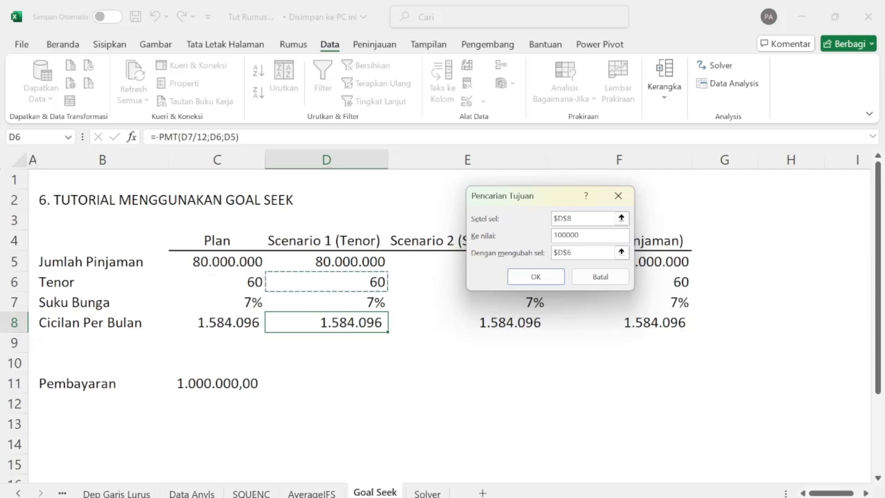
click(590, 239)
text(0)
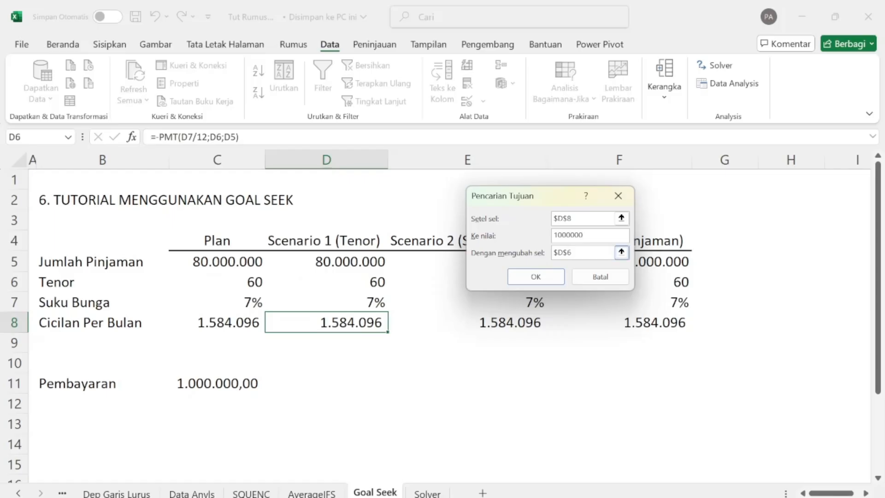
click(536, 277)
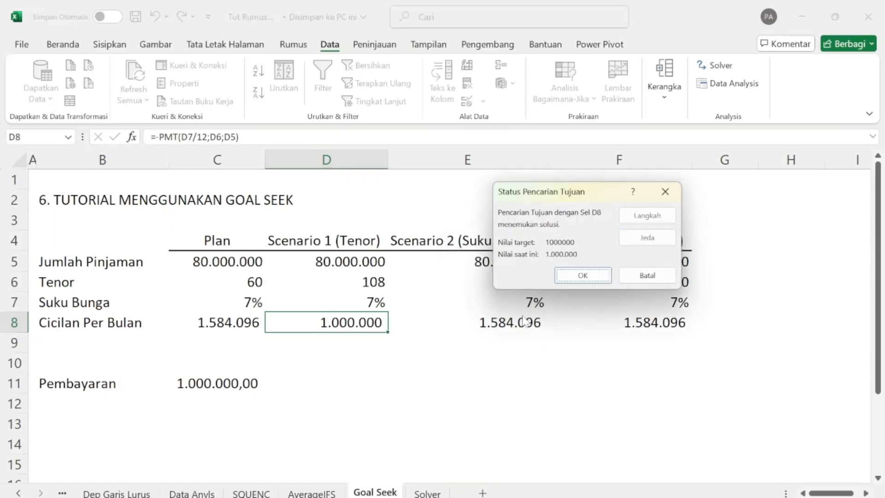
click(585, 277)
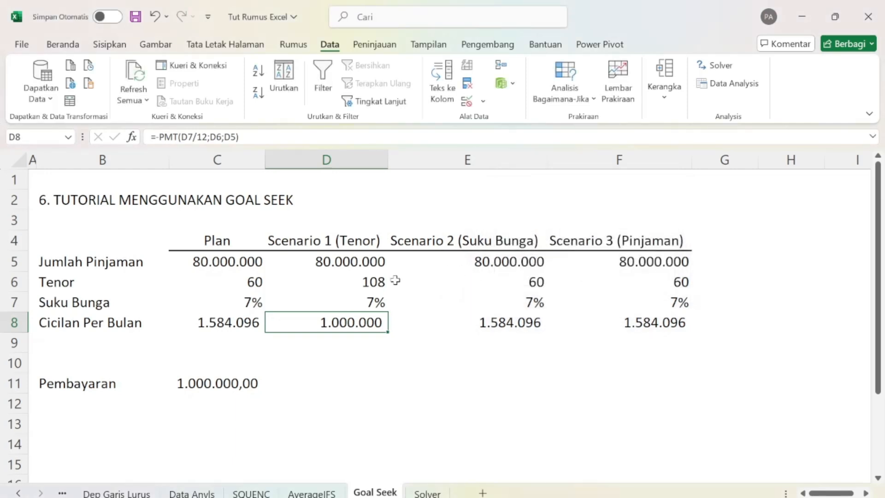
Highlight the Scenario 1 tenor cell D6 with a yellow fill
click(369, 276)
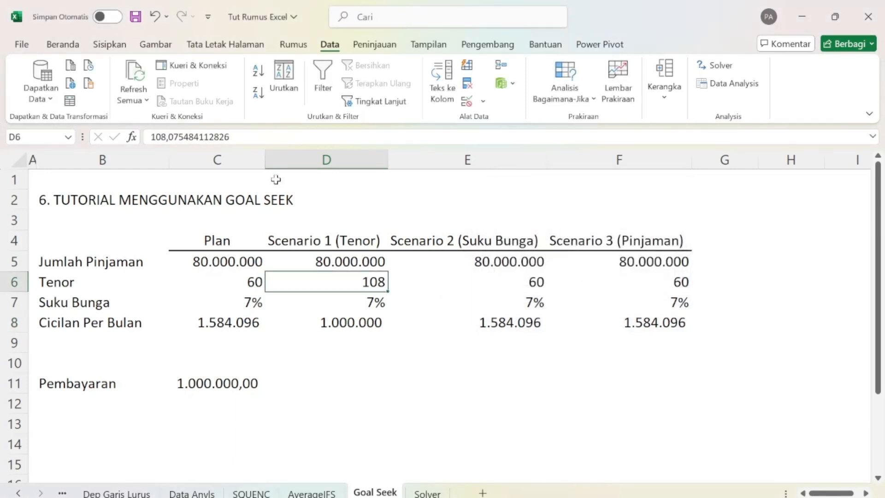
click(73, 44)
click(204, 93)
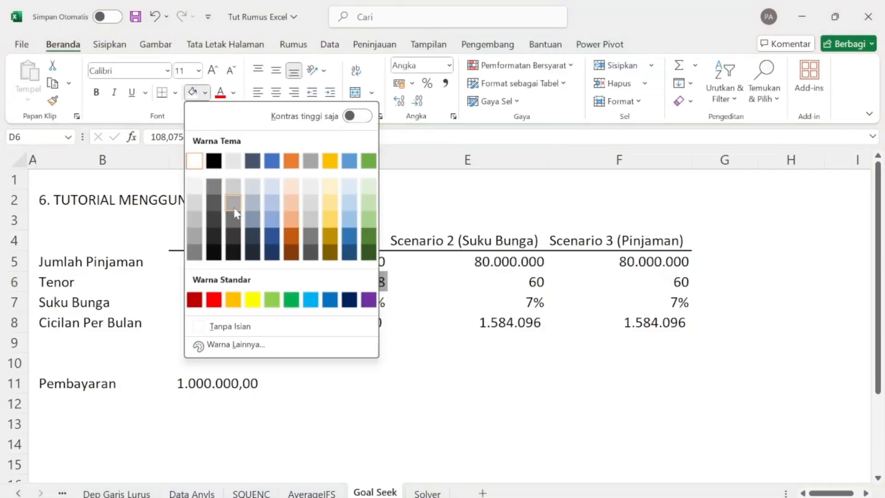
click(252, 299)
click(350, 323)
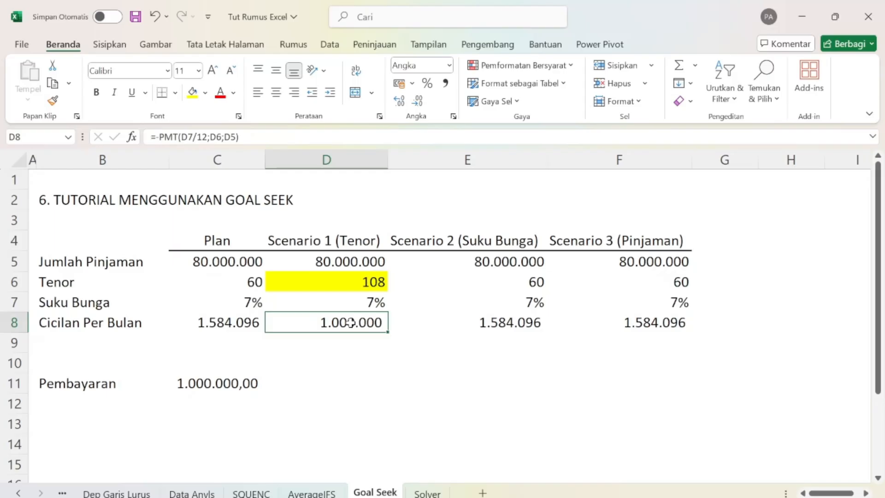
click(343, 285)
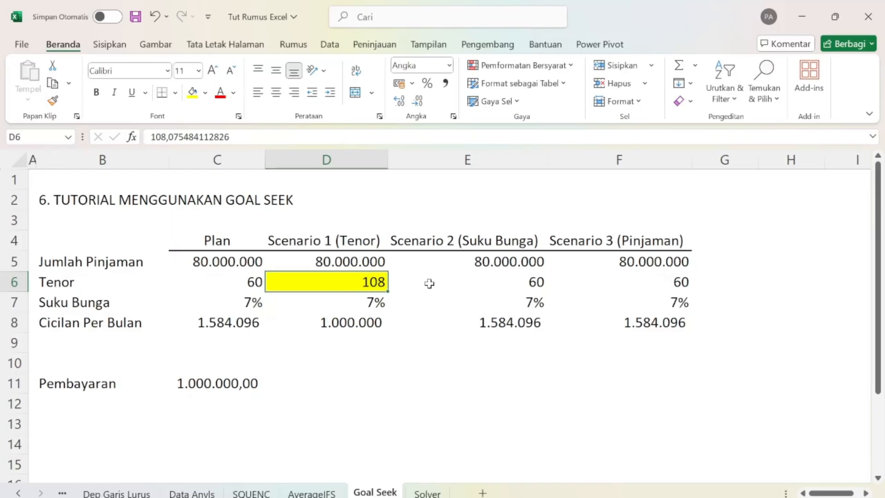
Start a Goal Seek with Scenario 2's monthly installment in cell E8 as the set cell
click(458, 283)
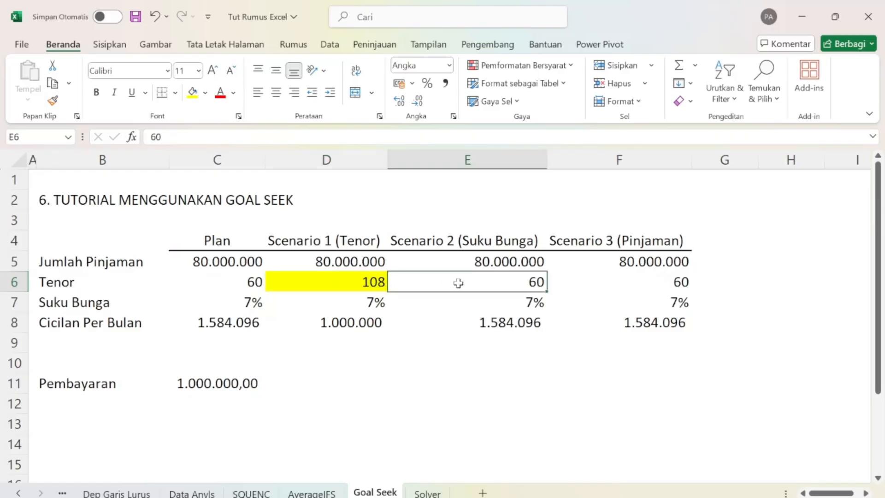
click(464, 307)
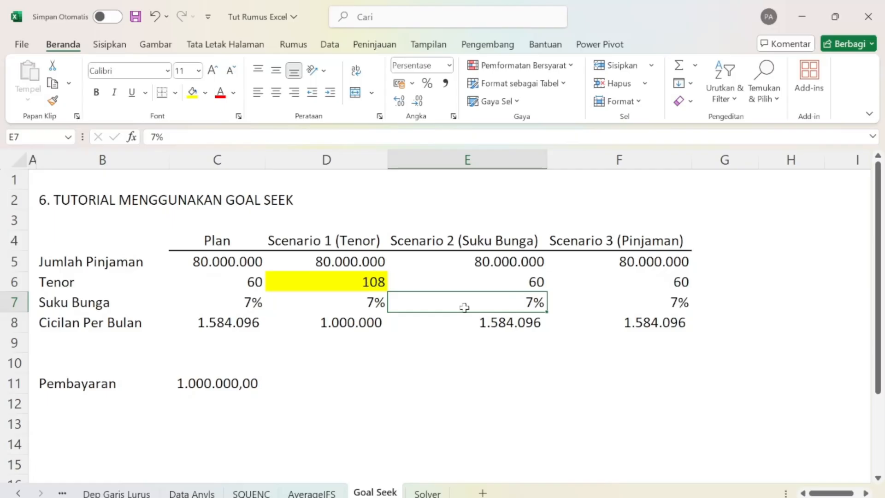
click(333, 46)
click(585, 100)
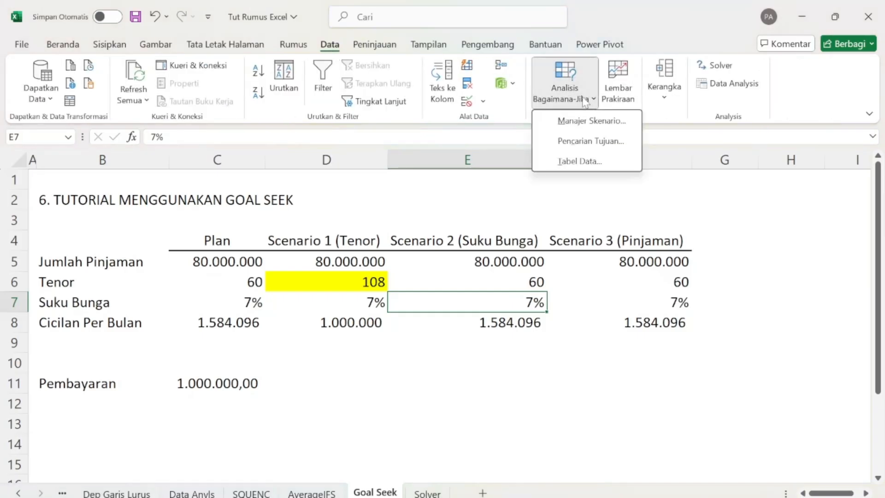
click(590, 142)
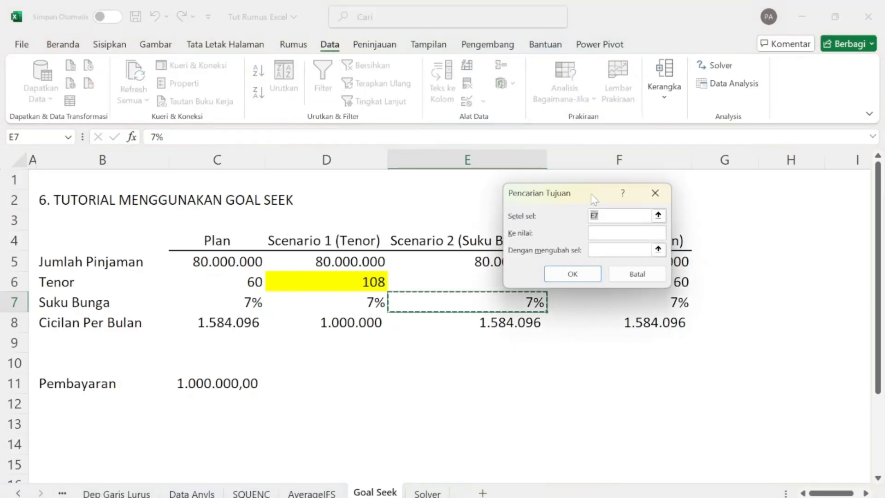
drag(595, 192, 668, 177)
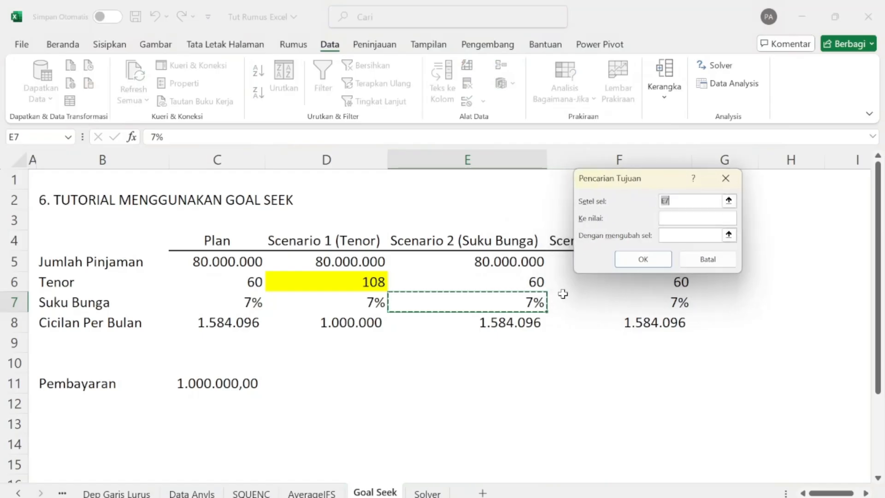
click(531, 324)
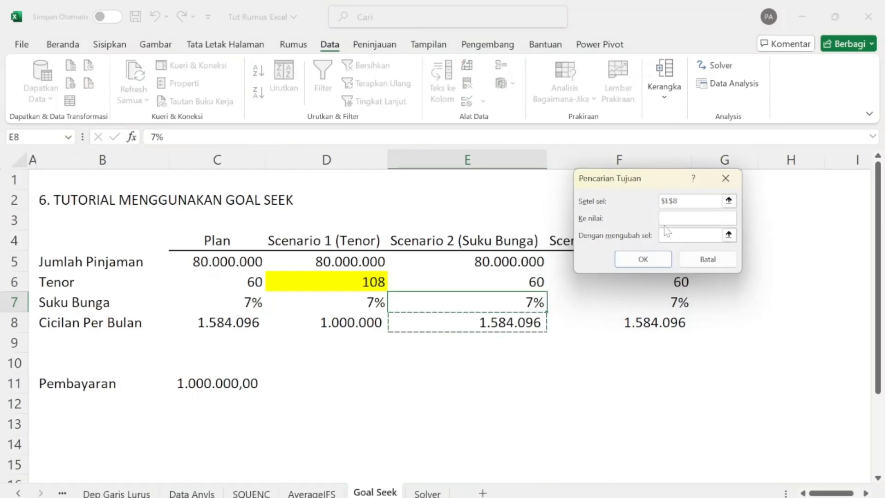
Solve Scenario 2 for a payment of 1000000 by changing the interest rate in E7, and keep the solution
click(679, 221)
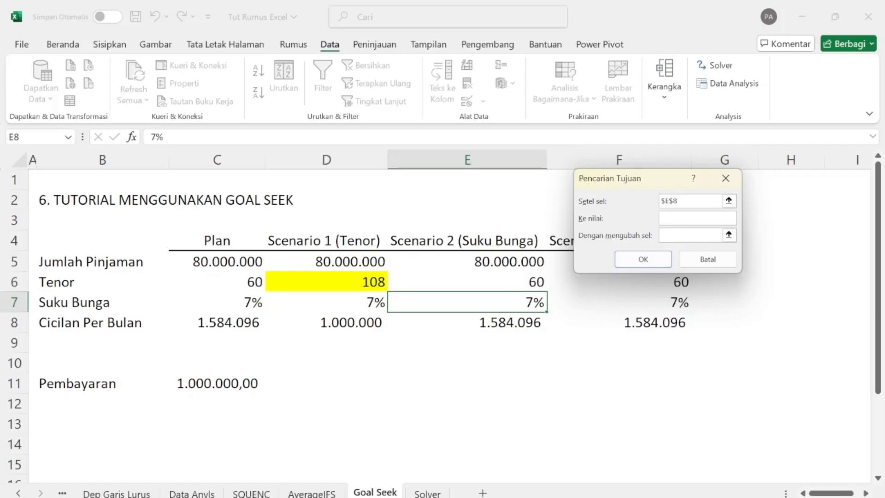
text(1000000)
click(538, 303)
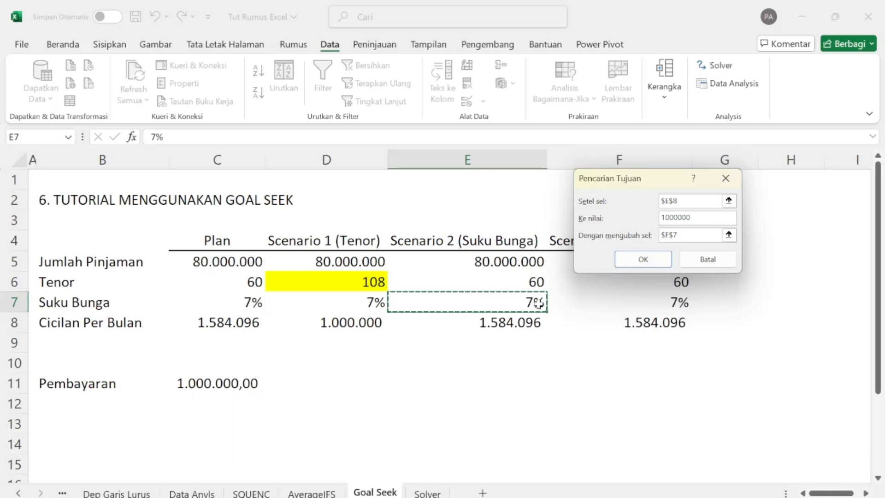
click(644, 262)
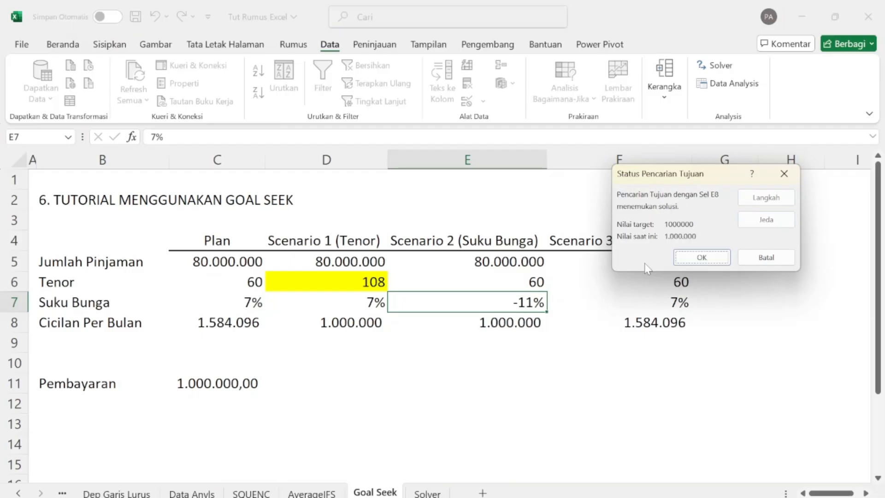
click(695, 256)
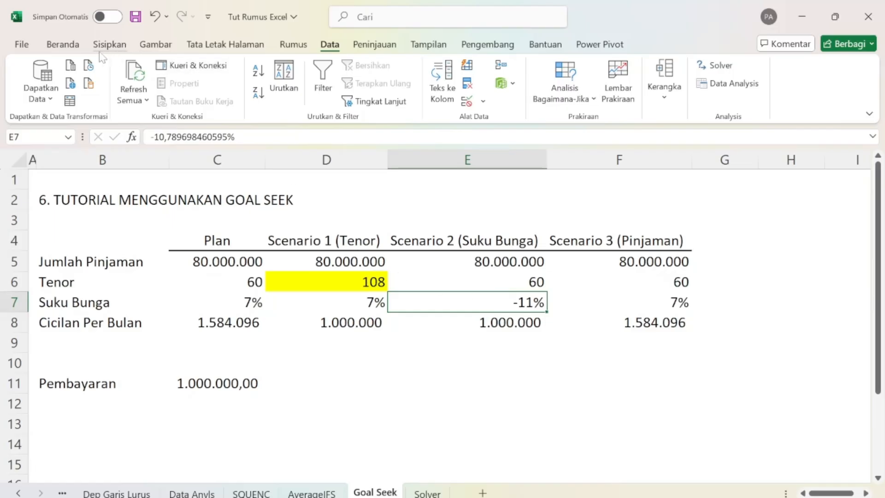
Highlight the Scenario 2 interest rate cell E7 with a red fill
click(62, 45)
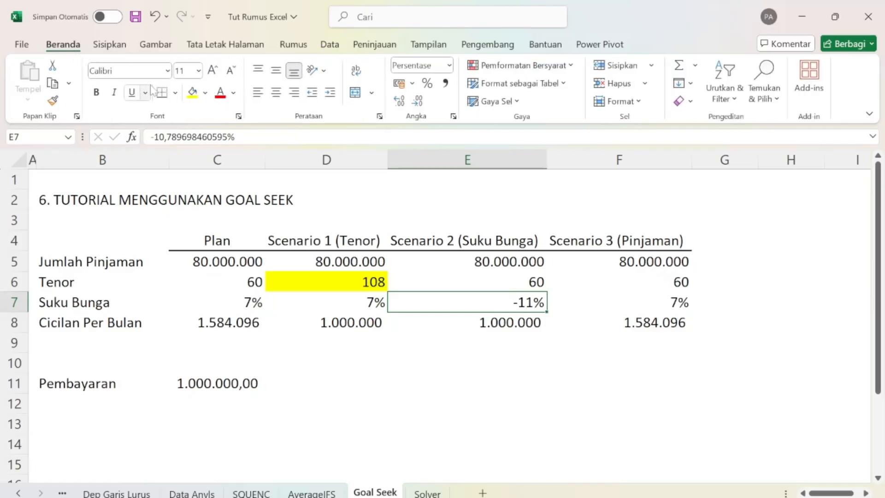
click(205, 93)
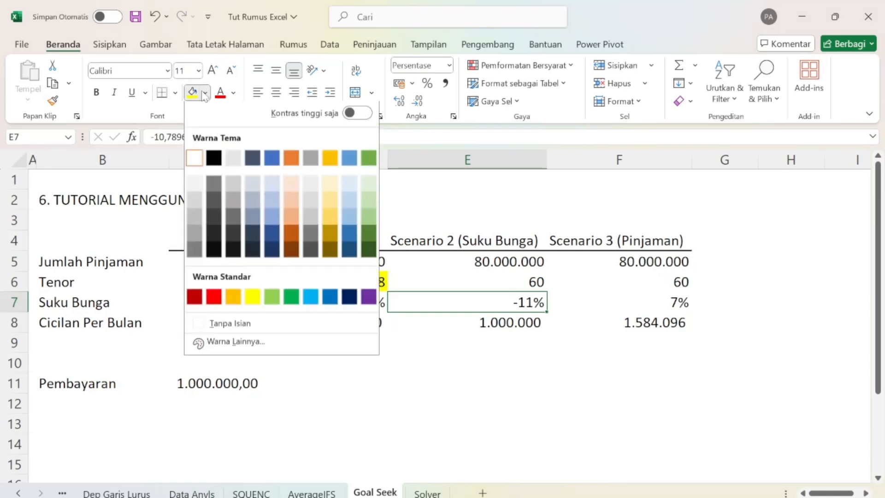
click(213, 301)
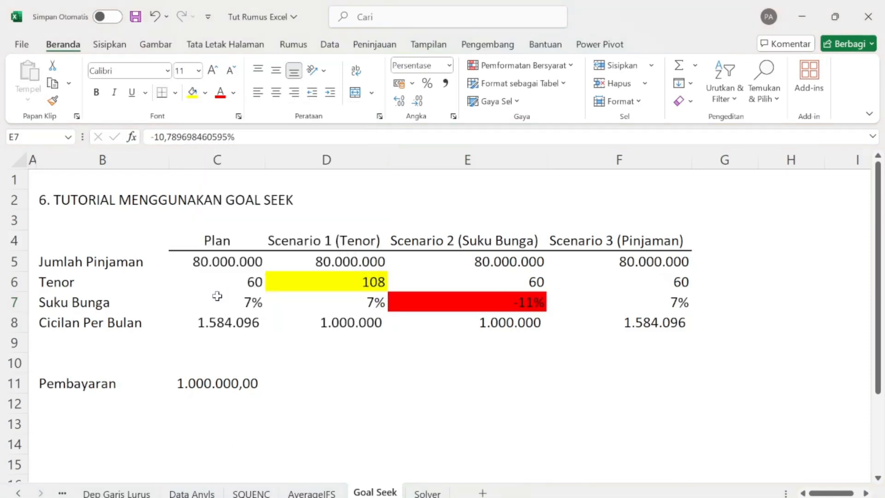
click(477, 324)
Start a Goal Seek with Scenario 3's monthly installment in cell F8 as the set cell
click(604, 269)
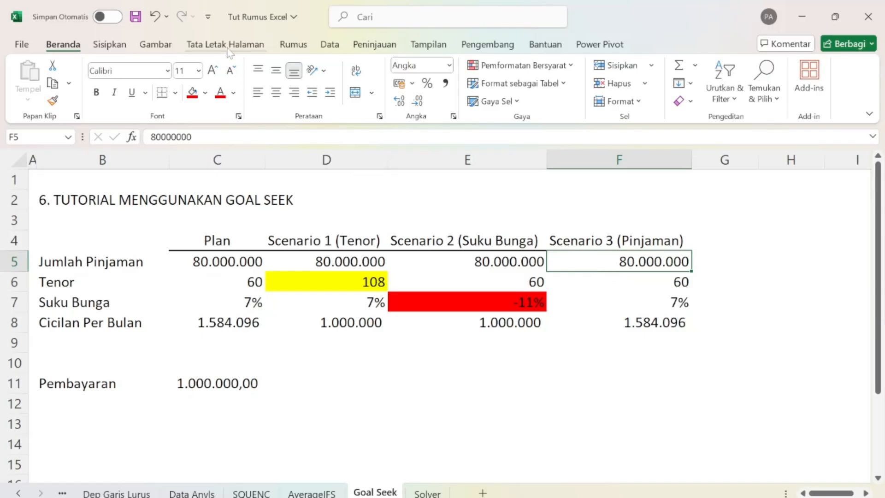
click(330, 45)
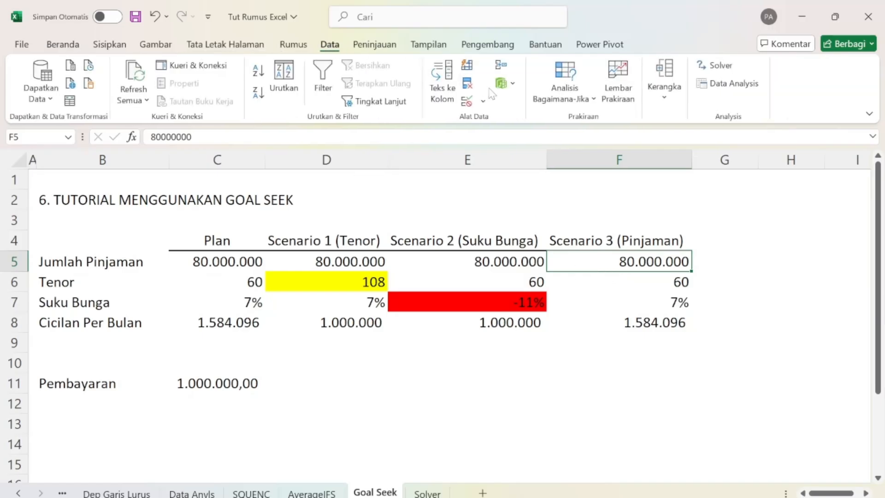
click(577, 98)
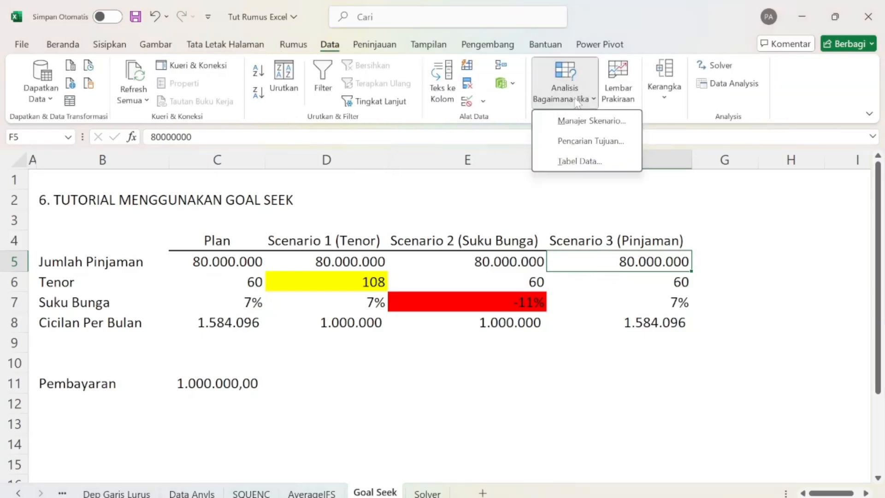
click(590, 142)
drag(668, 178, 732, 150)
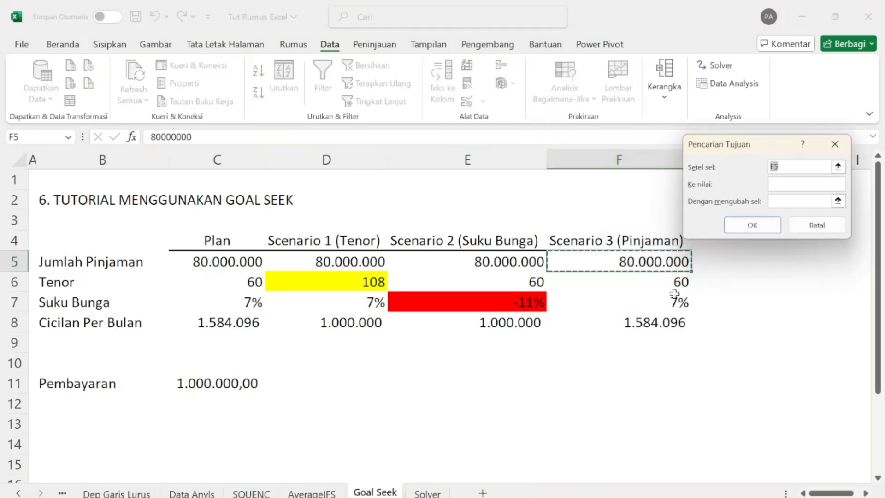
click(673, 323)
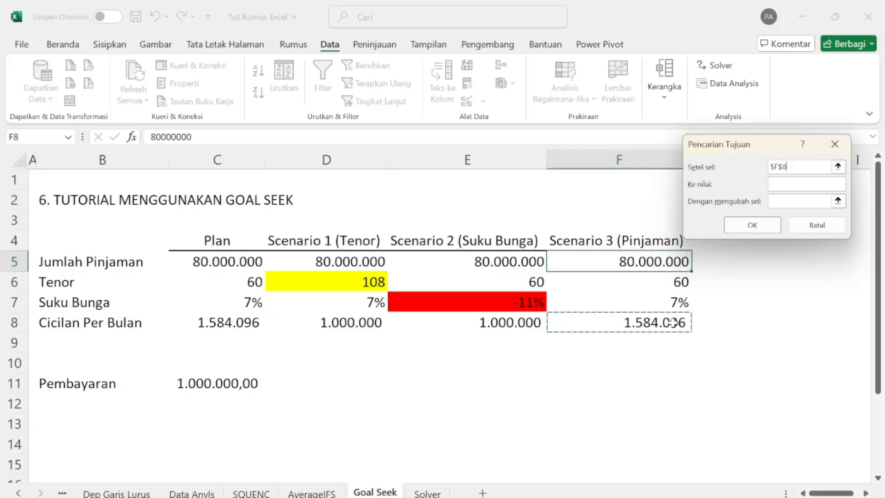
Solve Scenario 3 for a payment of 1000000 by changing the loan amount in F5, and keep the solution
click(772, 184)
text(1)
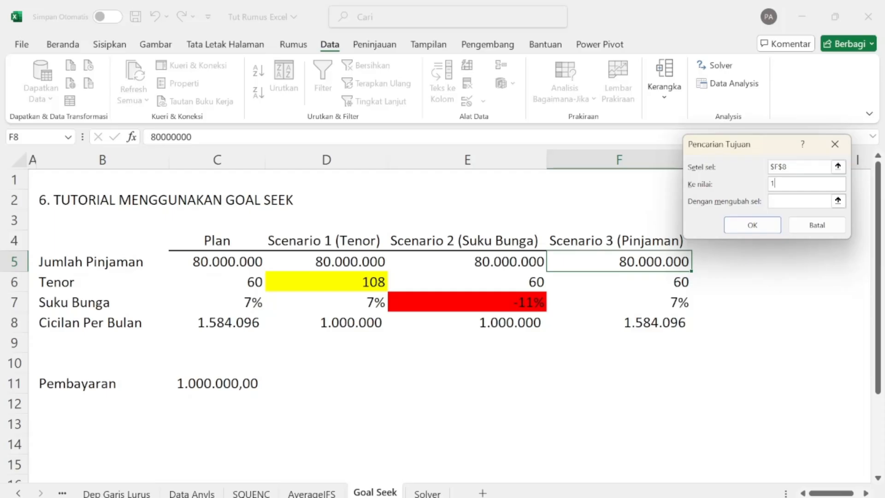
text(000000)
click(800, 201)
click(660, 263)
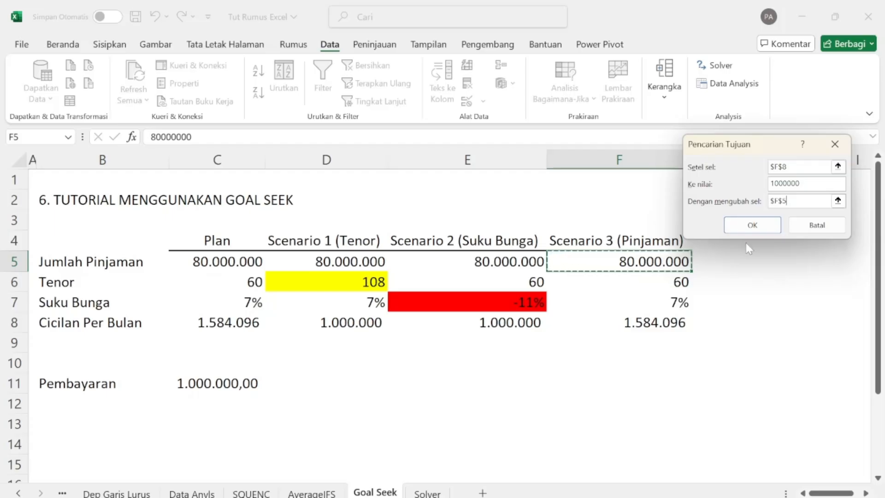
click(750, 229)
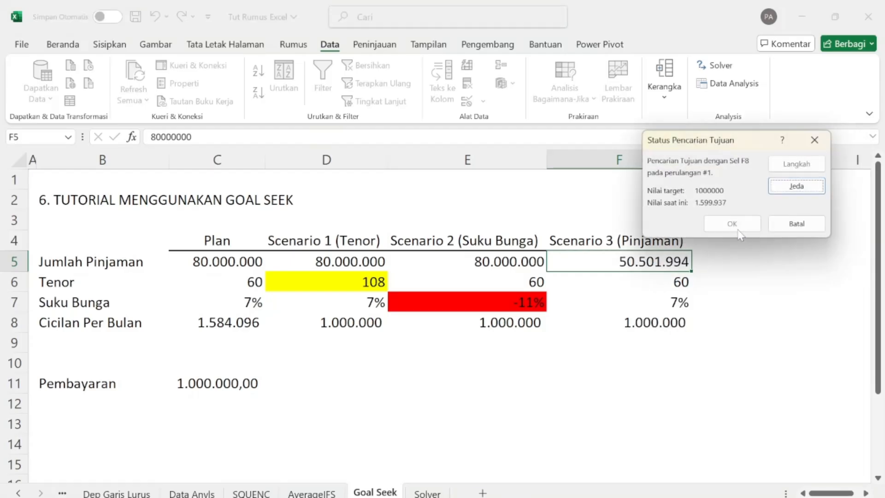
click(737, 229)
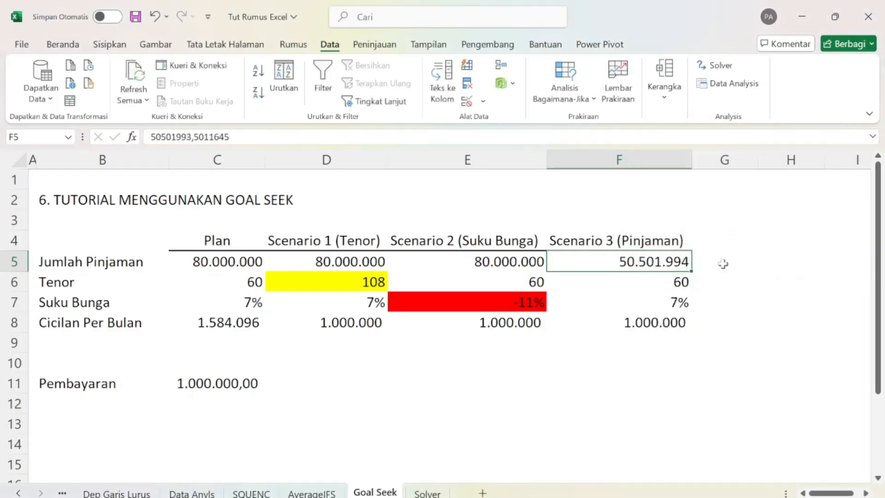
Highlight the Scenario 3 loan amount cell F5 with a yellow fill
click(711, 296)
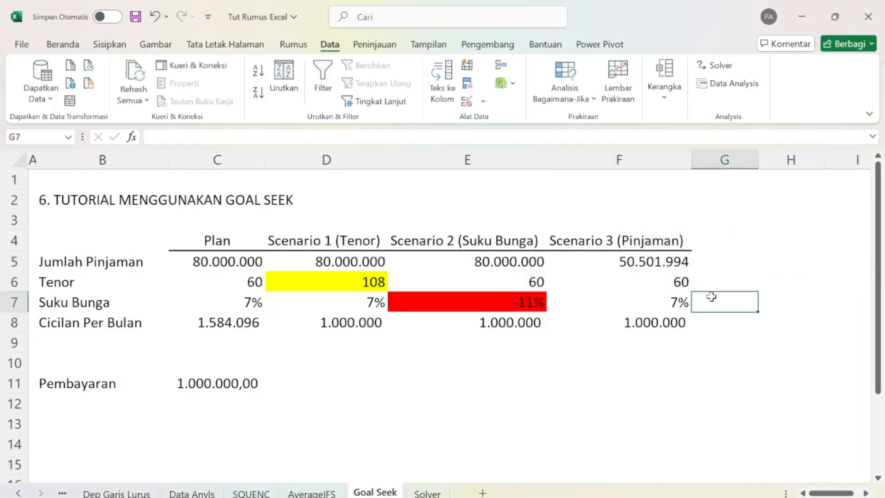
click(679, 266)
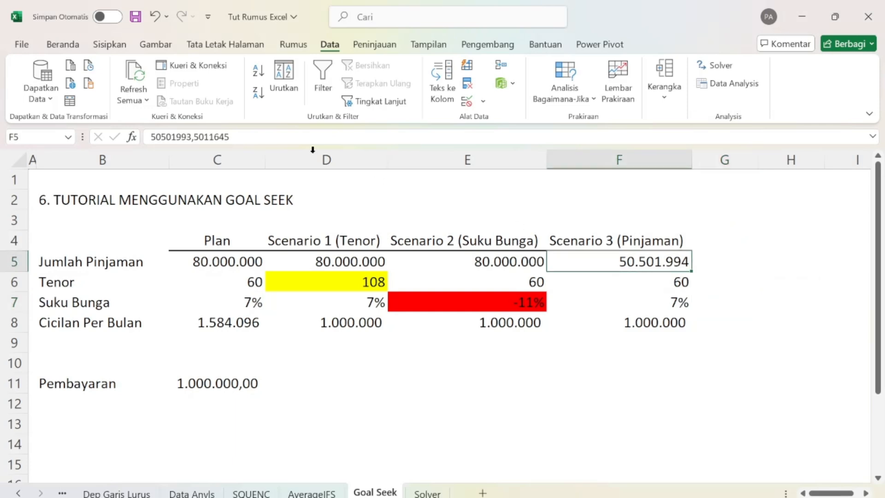
click(79, 48)
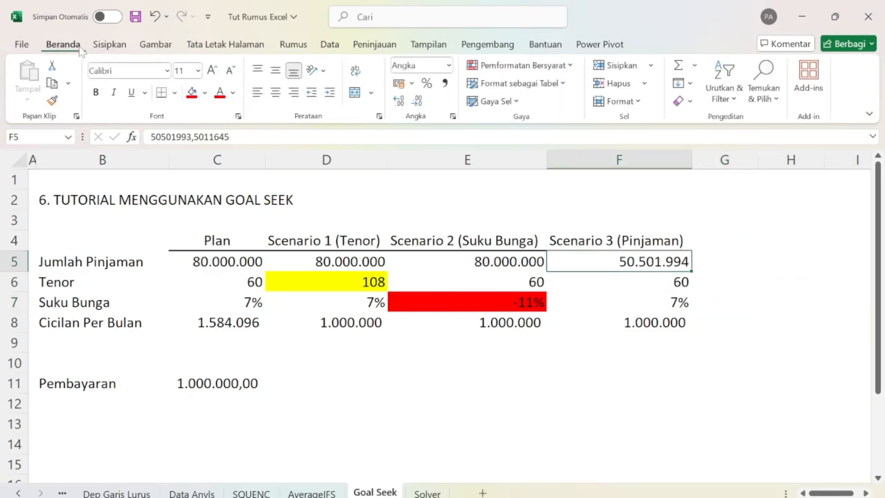
click(205, 93)
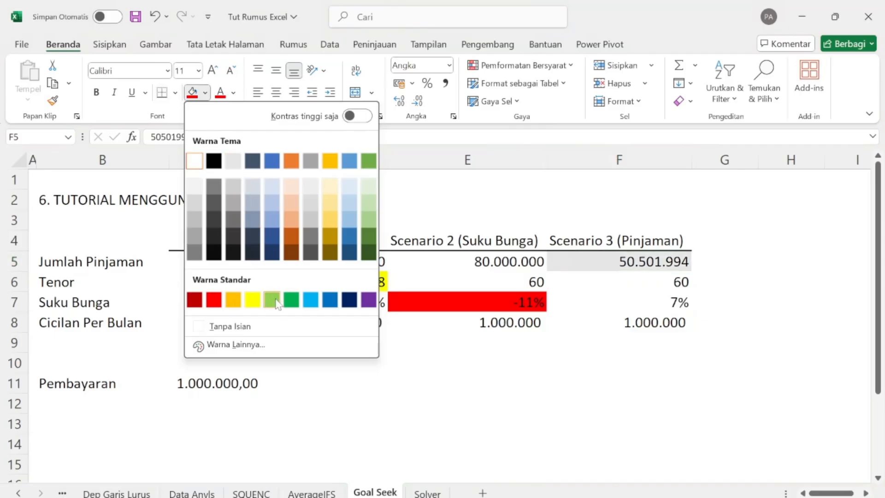
click(252, 300)
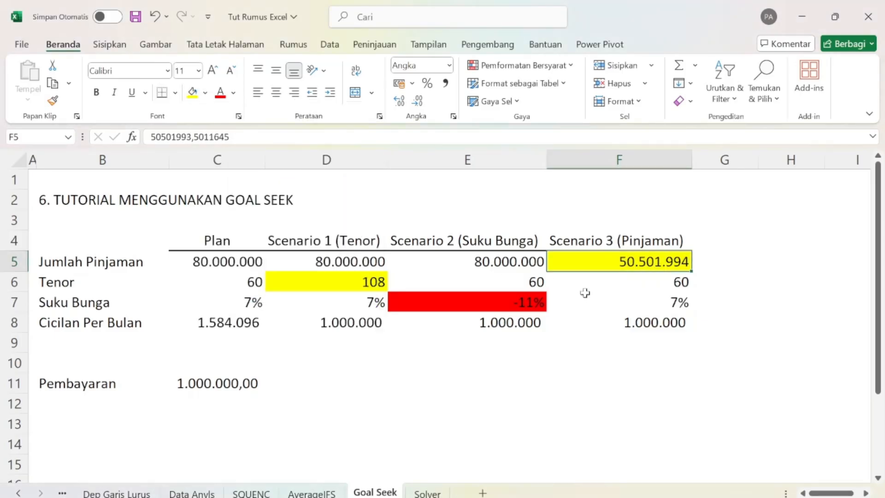
Examine the monthly installment results and their PMT formulas in row 8 across the three scenarios
click(634, 320)
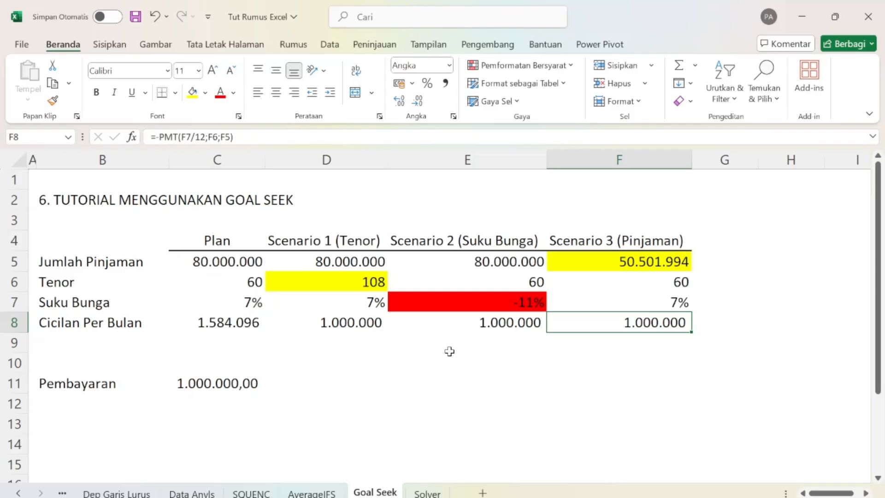
click(360, 321)
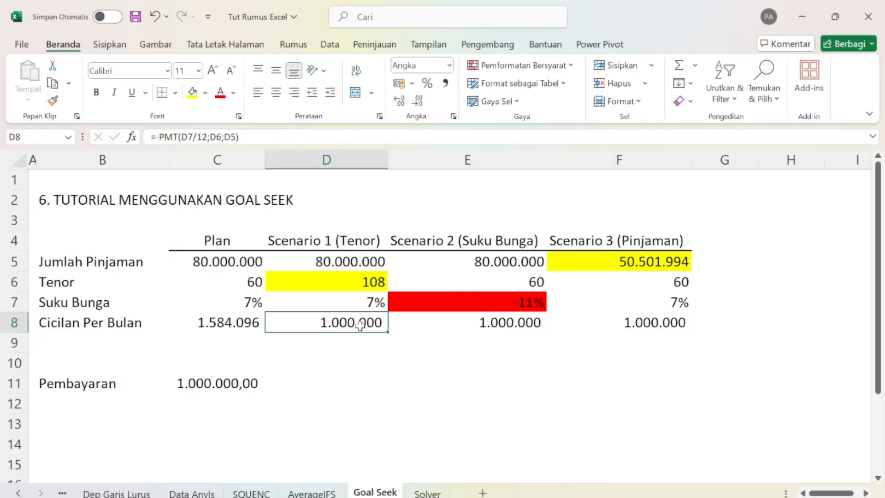
key(Up)
key(Down)
key(Right)
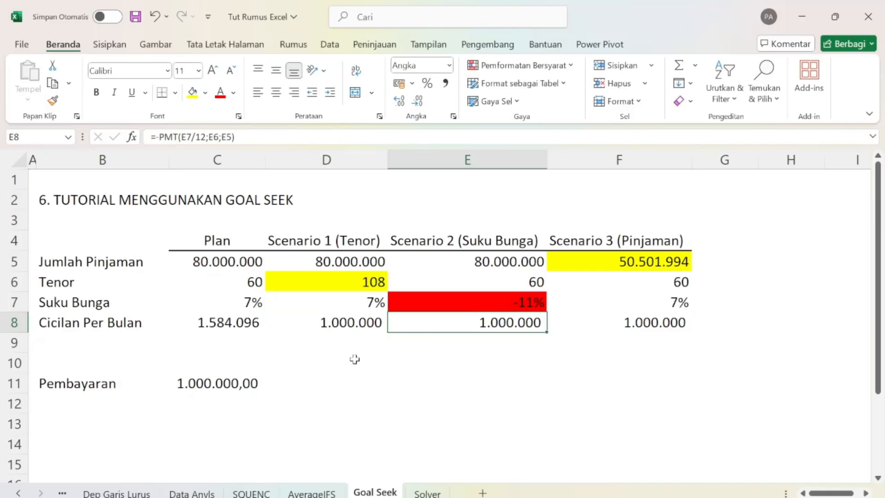
key(Left)
key(Left)
key(Right)
key(Up)
key(Down)
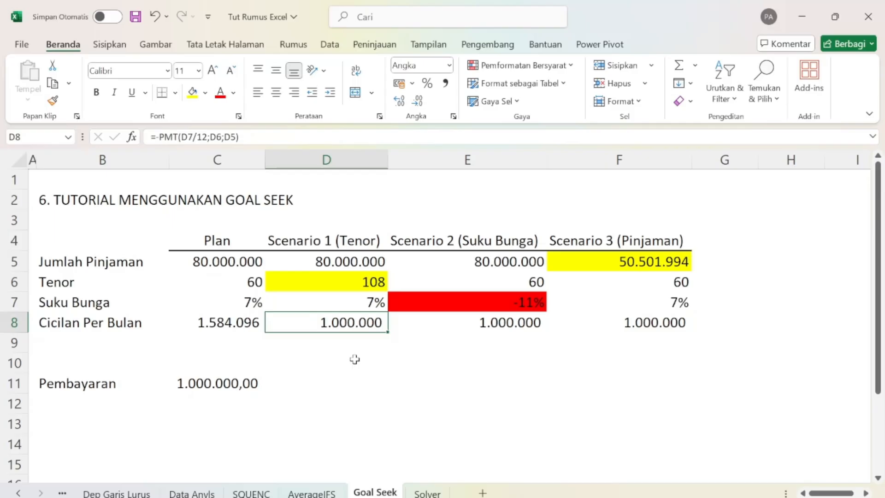
click(492, 330)
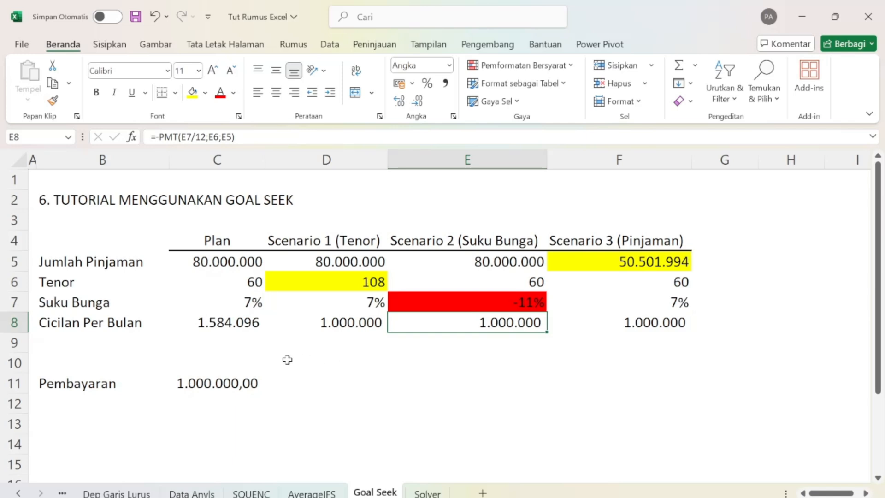
click(238, 383)
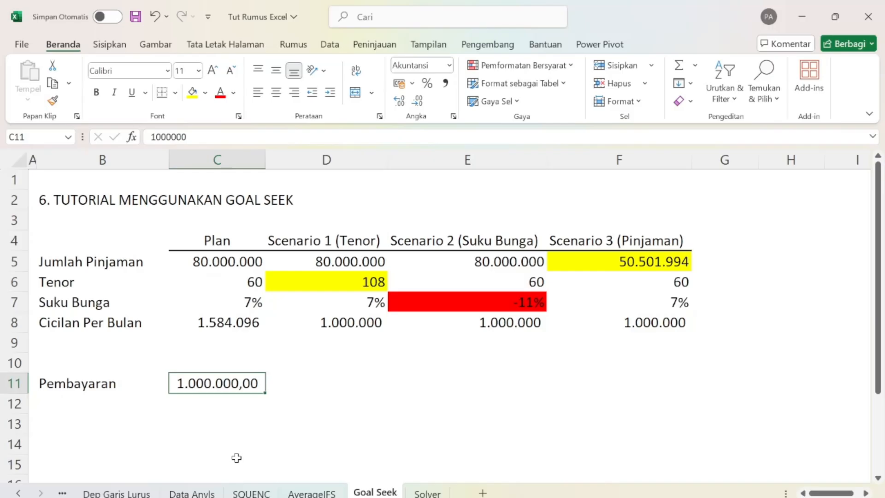
click(87, 399)
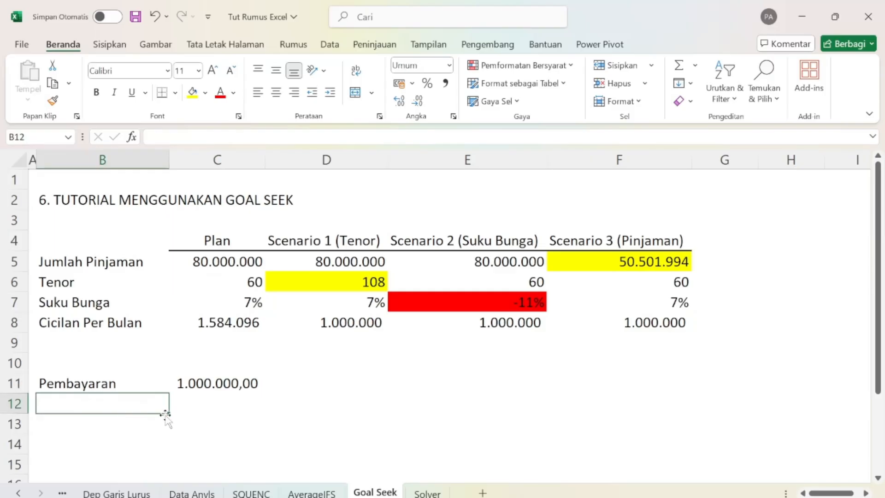
click(201, 405)
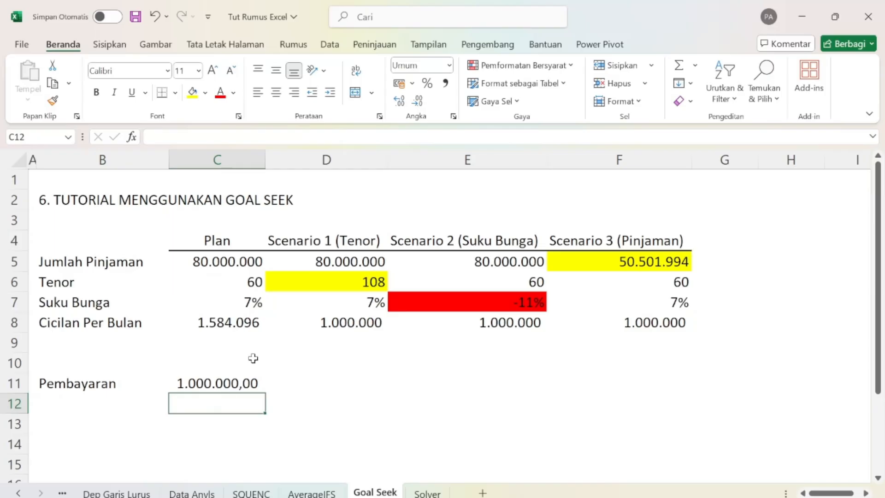
click(335, 44)
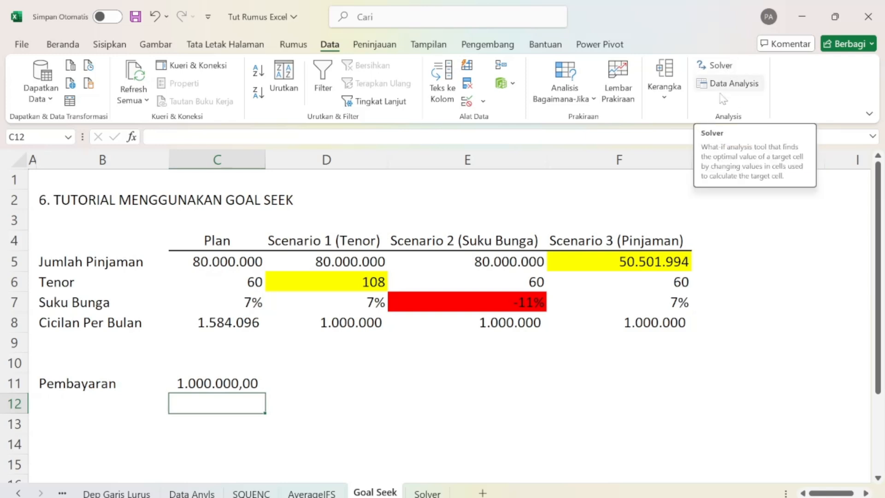
click(231, 378)
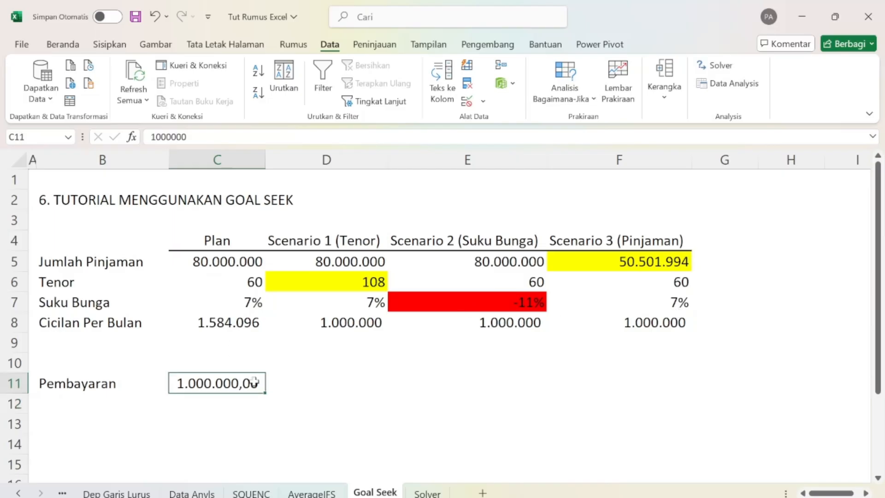